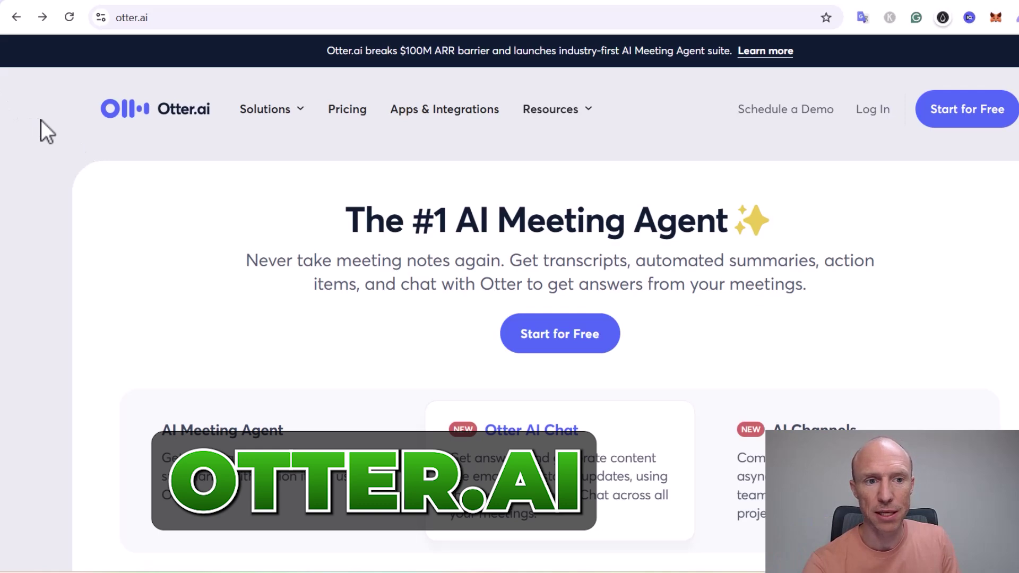
Open the Otter.ai pricing page and compare the features and prices of the Basic, Pro and Business plans.
{"action": "left_click", "coordinate": [339, 113]}
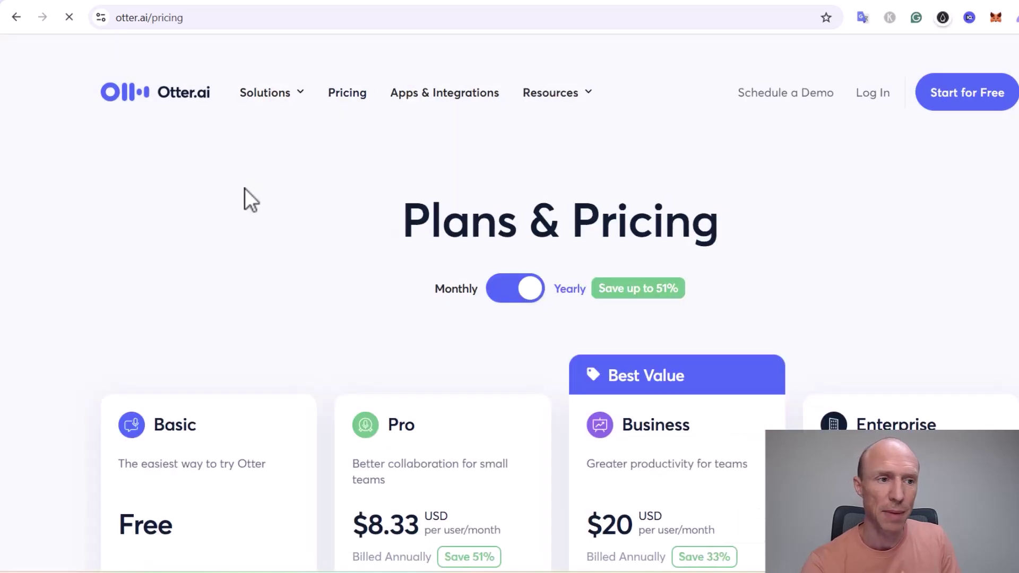
{"action": "scroll", "coordinate": [223, 186], "scroll_direction": "down", "scroll_amount": 5}
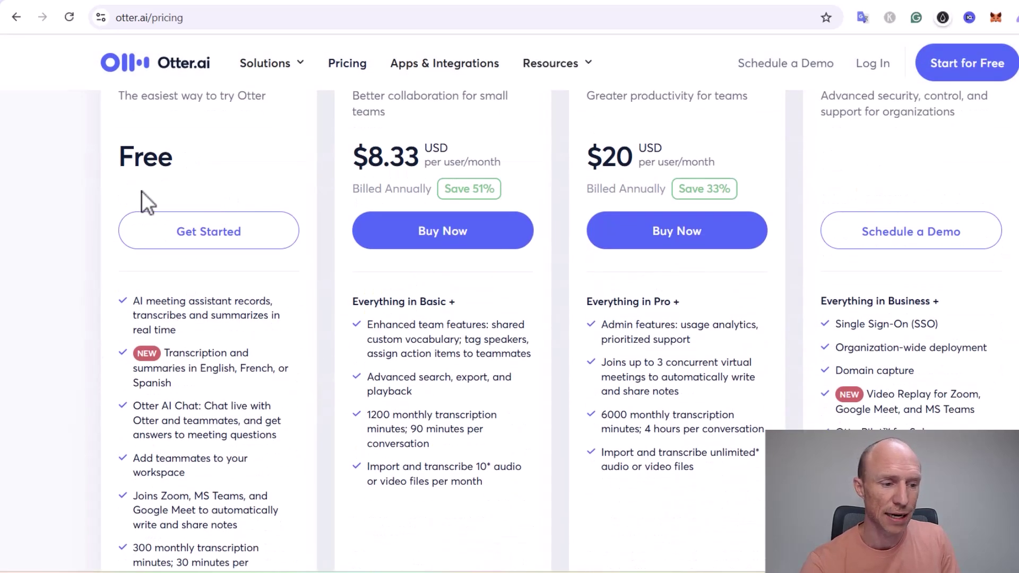
{"action": "scroll", "coordinate": [164, 211], "scroll_direction": "down", "scroll_amount": 1}
{"action": "scroll", "coordinate": [164, 202], "scroll_direction": "up", "scroll_amount": 4}
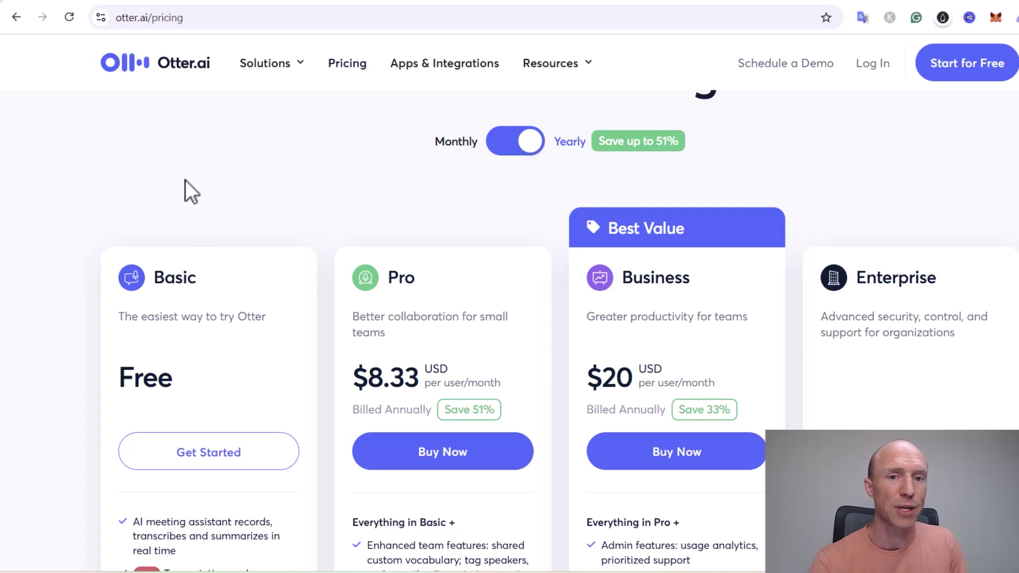
{"action": "scroll", "coordinate": [184, 179], "scroll_direction": "up", "scroll_amount": 3}
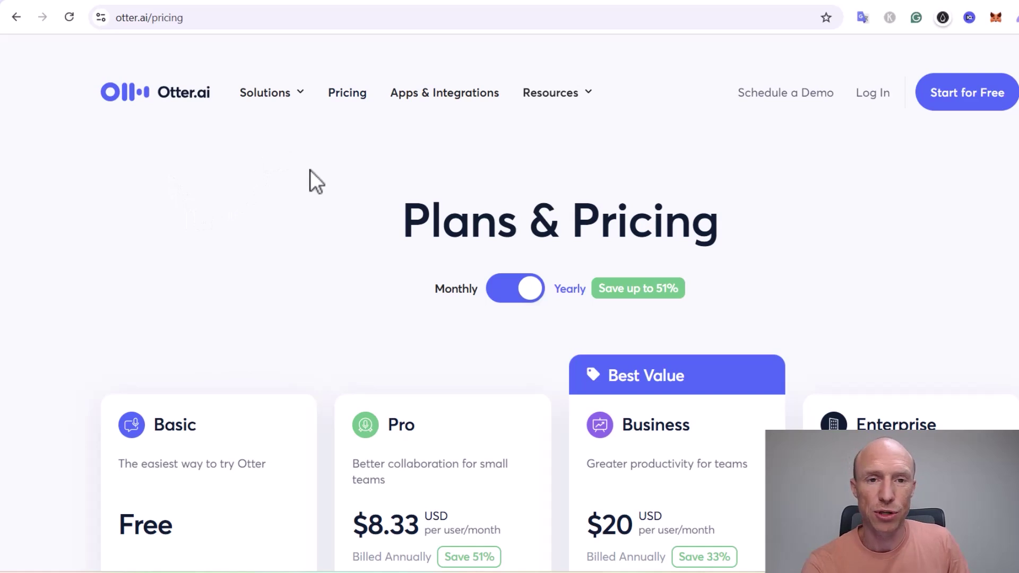
Switch to YouTube Studio and view the subtitle languages listed for the affiliate marketing video.
{"action": "left_click", "coordinate": [271, 3]}
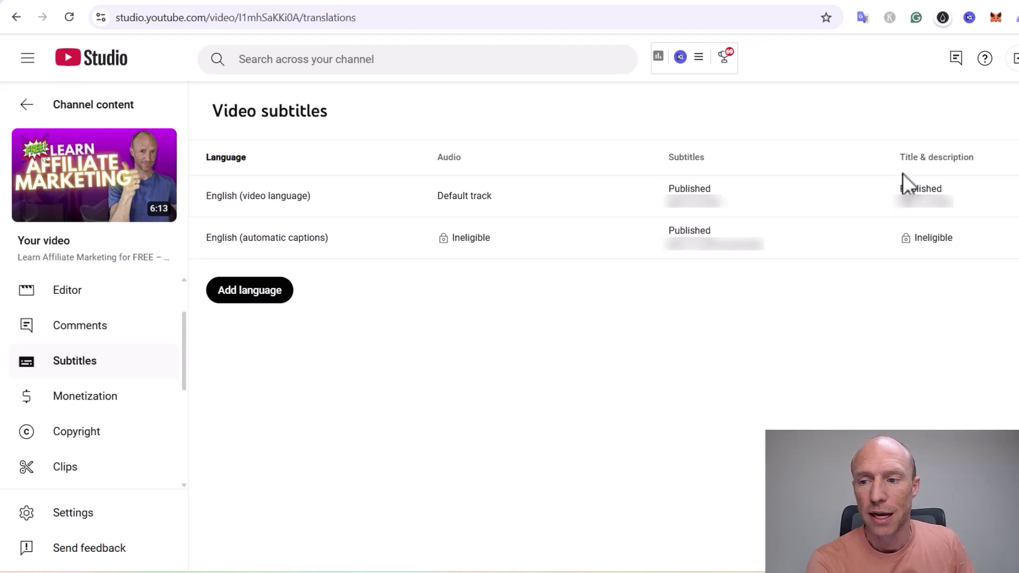
{"action": "mouse_move", "coordinate": [917, 210]}
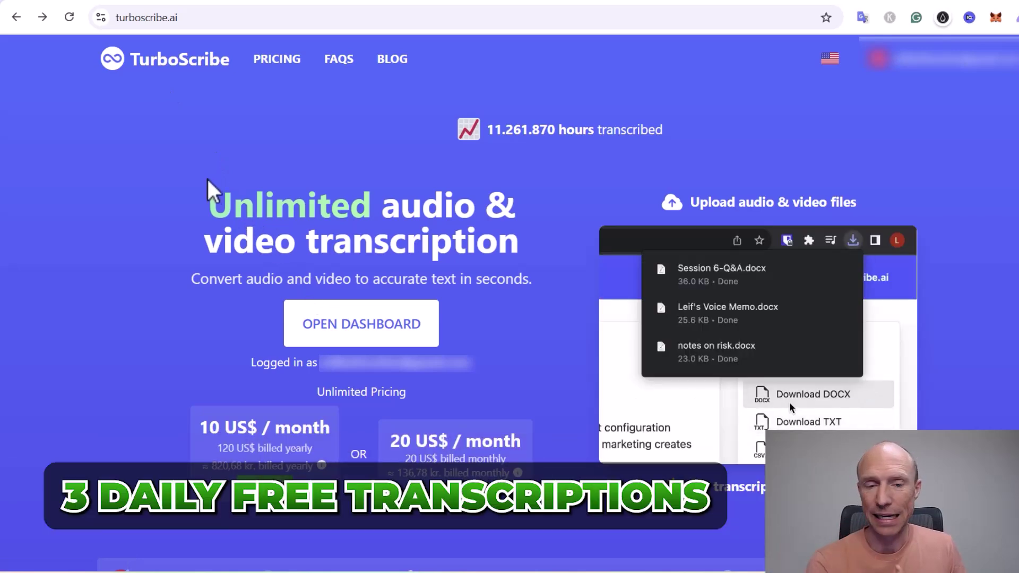
Open the TurboScribe dashboard, start a new file transcription and check the audio language choices, keeping English.
{"action": "left_click", "coordinate": [344, 336]}
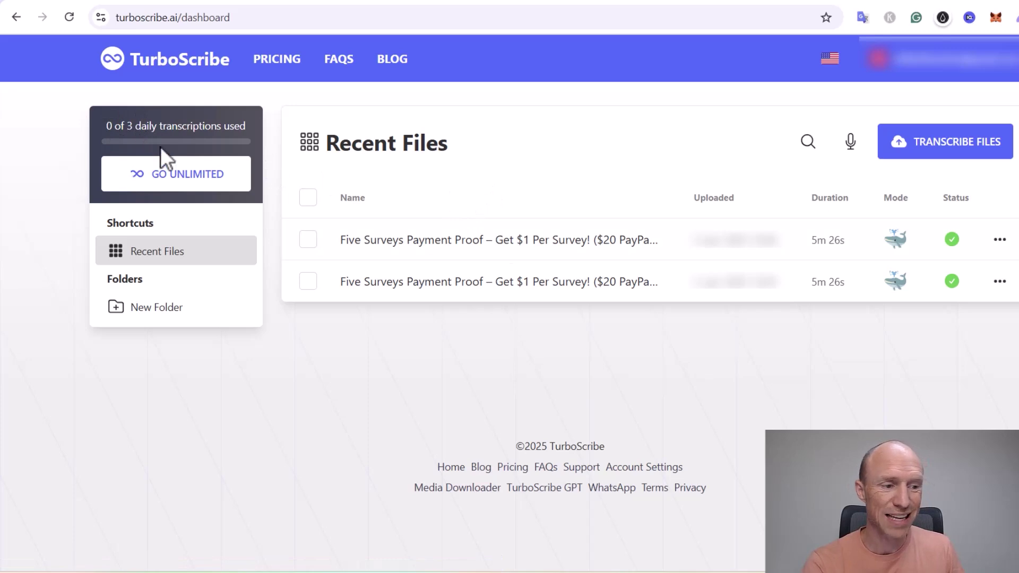
{"action": "left_click", "coordinate": [917, 144]}
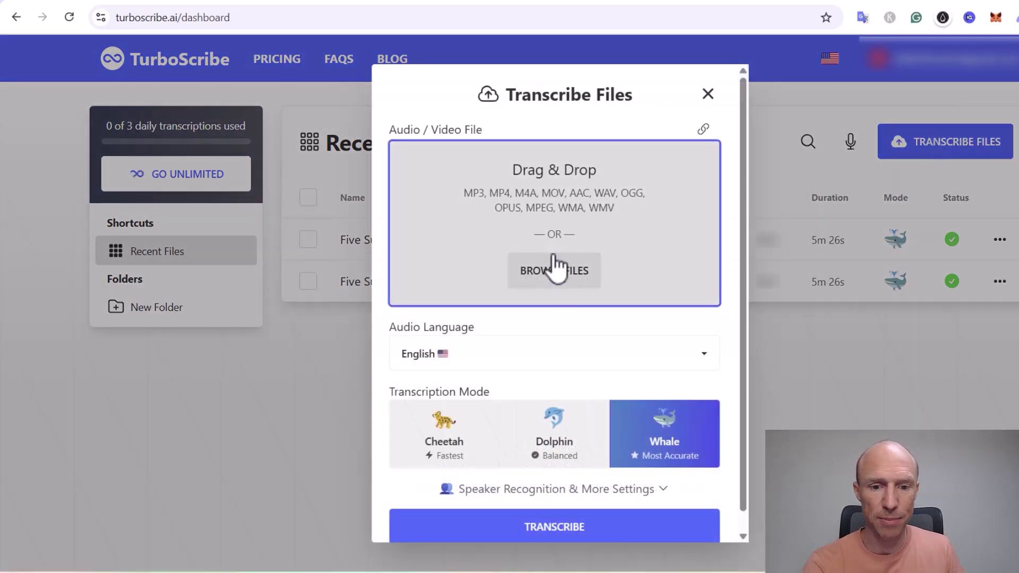
{"action": "left_click", "coordinate": [482, 362]}
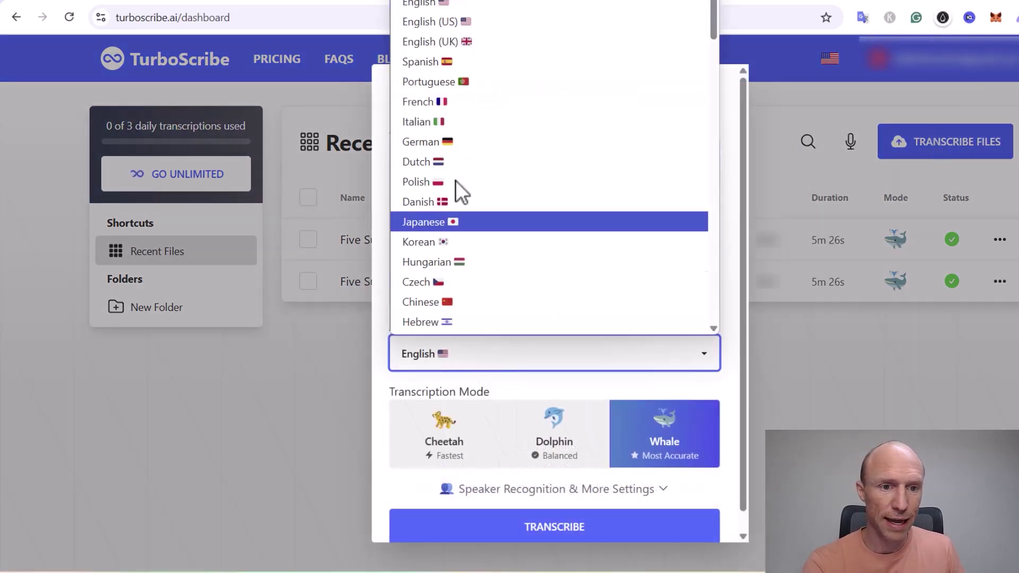
{"action": "left_click", "coordinate": [380, 321]}
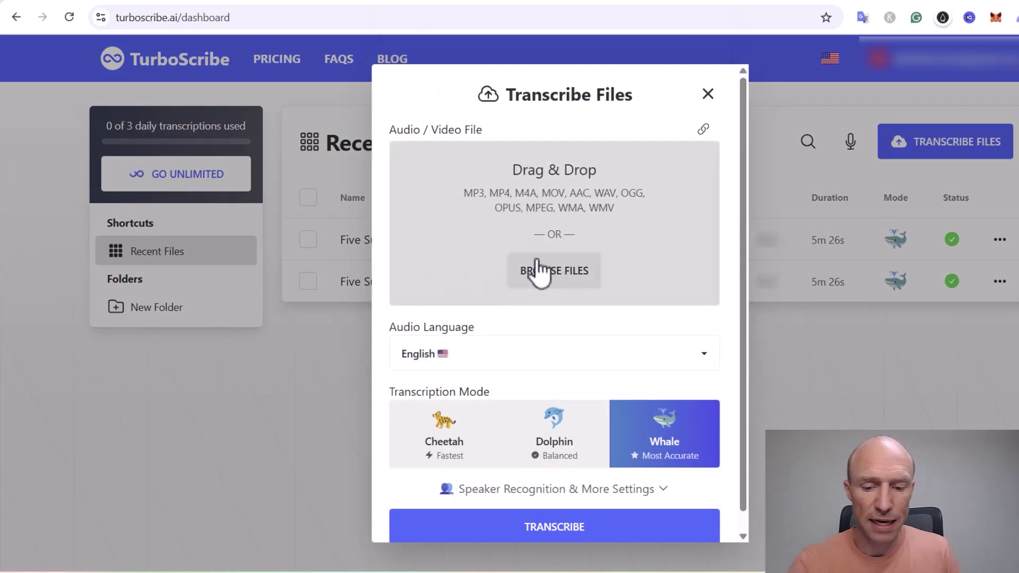
{"action": "left_click", "coordinate": [703, 129]}
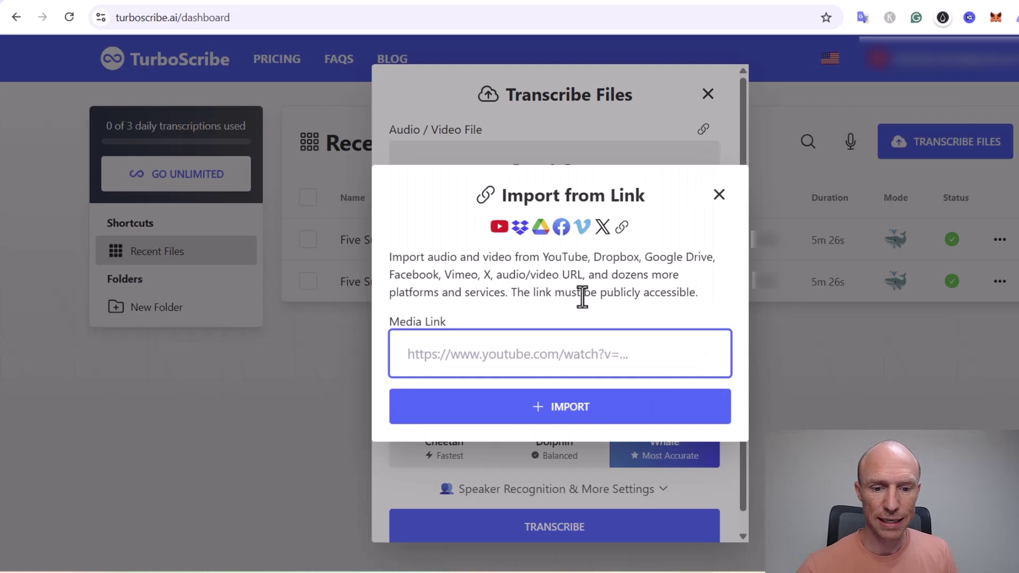
{"action": "type", "text": "https://www.youtube.com/watch?v=I1mhSaKKi0A"}
{"action": "key", "text": "Return"}
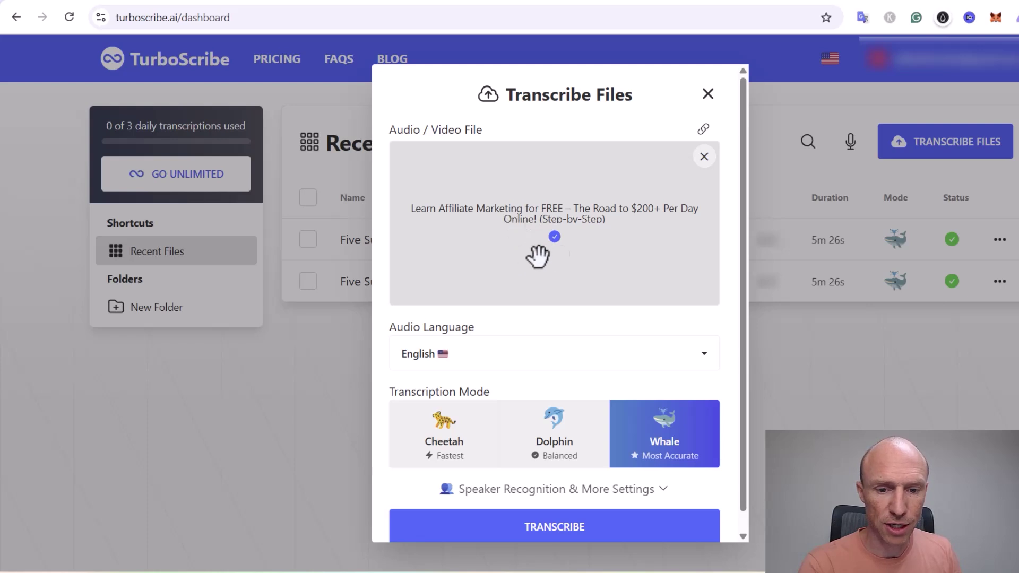
{"action": "scroll", "coordinate": [542, 306], "scroll_direction": "down", "scroll_amount": 1}
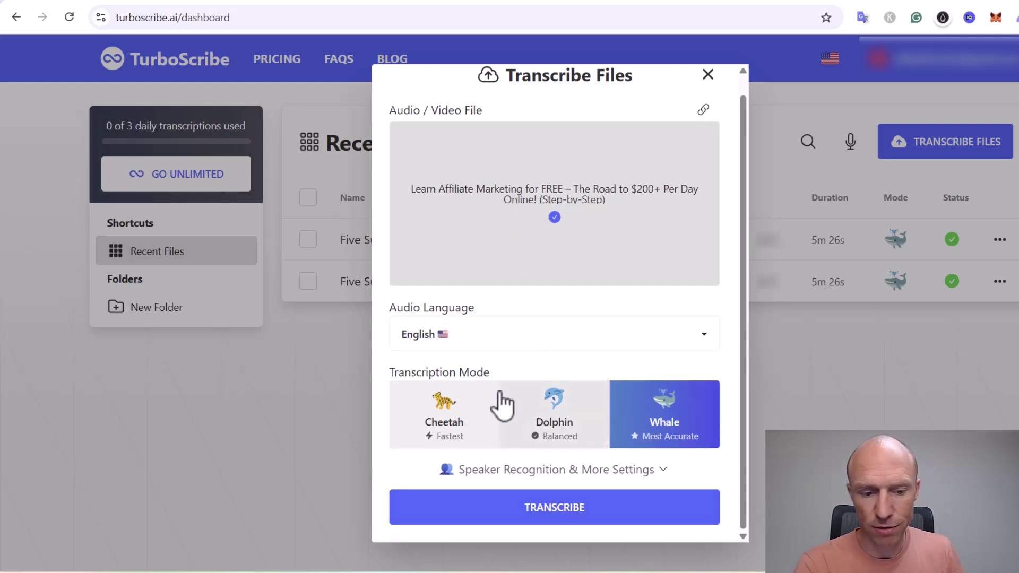
{"action": "left_click", "coordinate": [538, 507]}
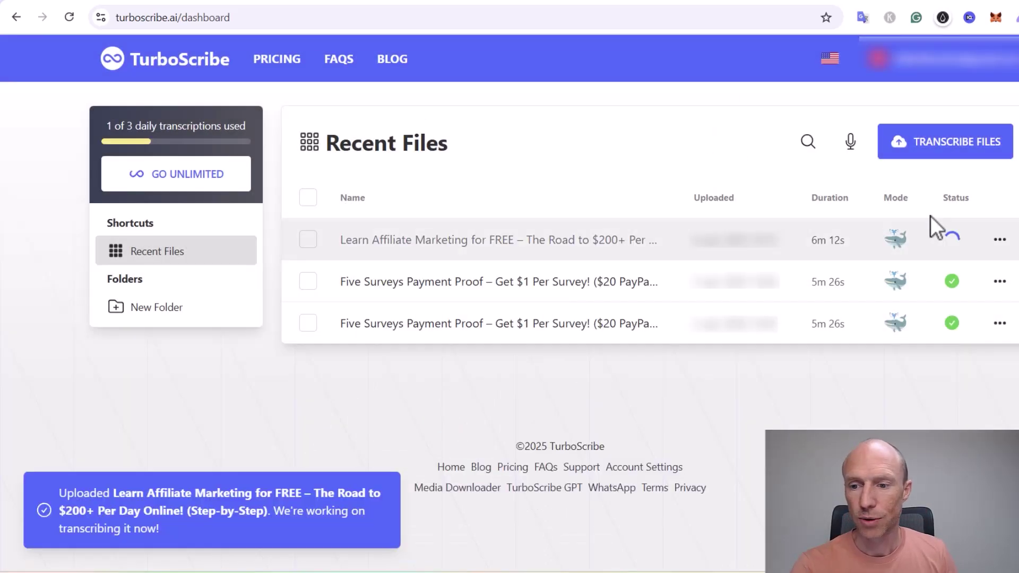
{"action": "mouse_move", "coordinate": [951, 243]}
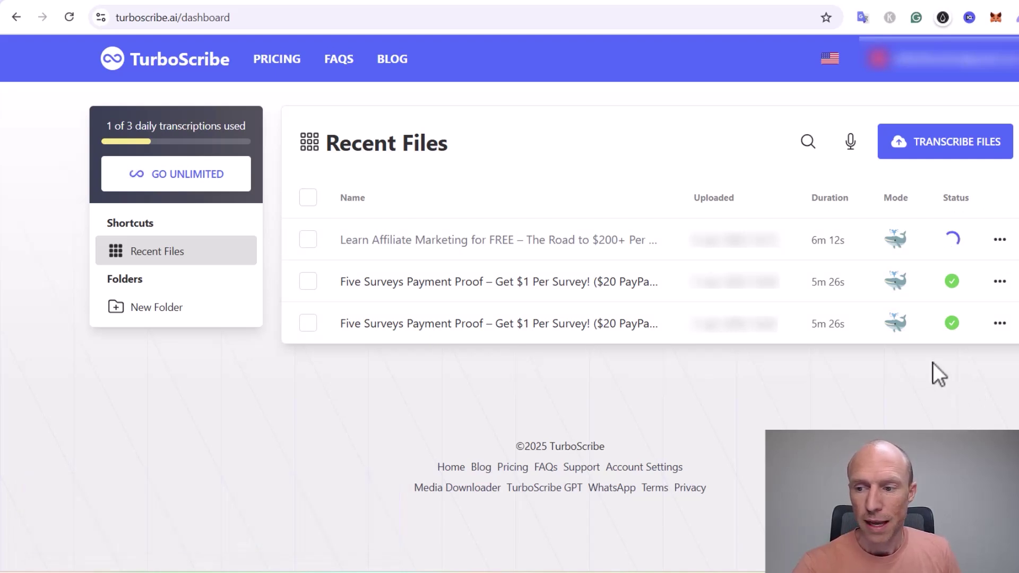
Open the first "Five Surveys Payment Proof" transcript and review its text and the export, ChatGPT and translation options.
{"action": "left_click", "coordinate": [1001, 283]}
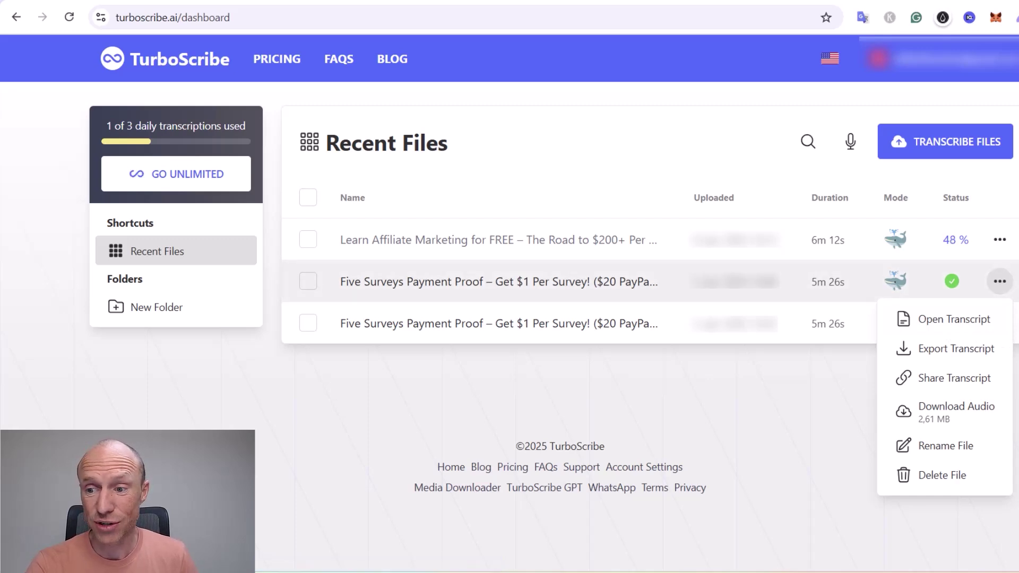
{"action": "left_click", "coordinate": [983, 324]}
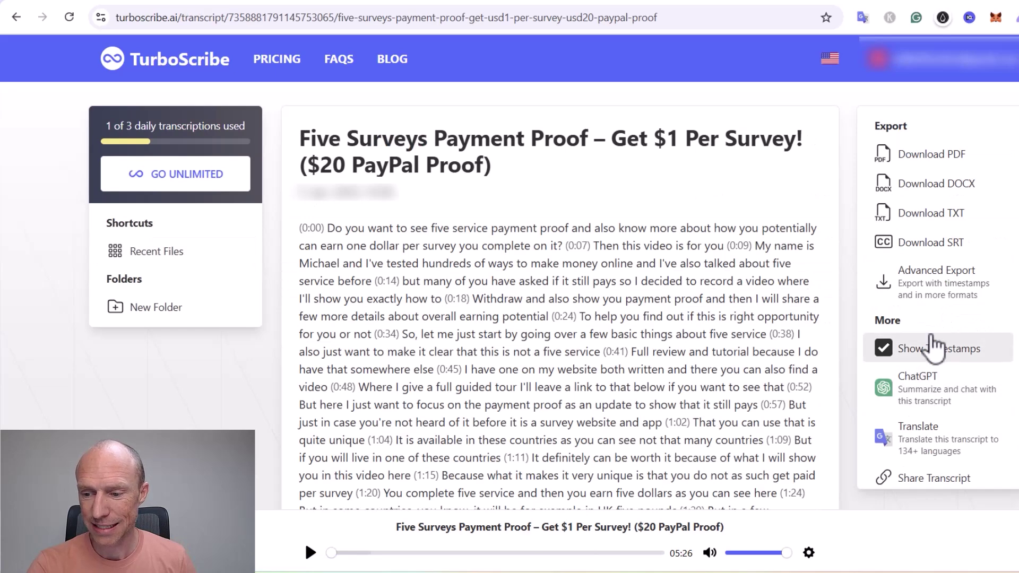
{"action": "scroll", "coordinate": [935, 385], "scroll_direction": "down", "scroll_amount": 2}
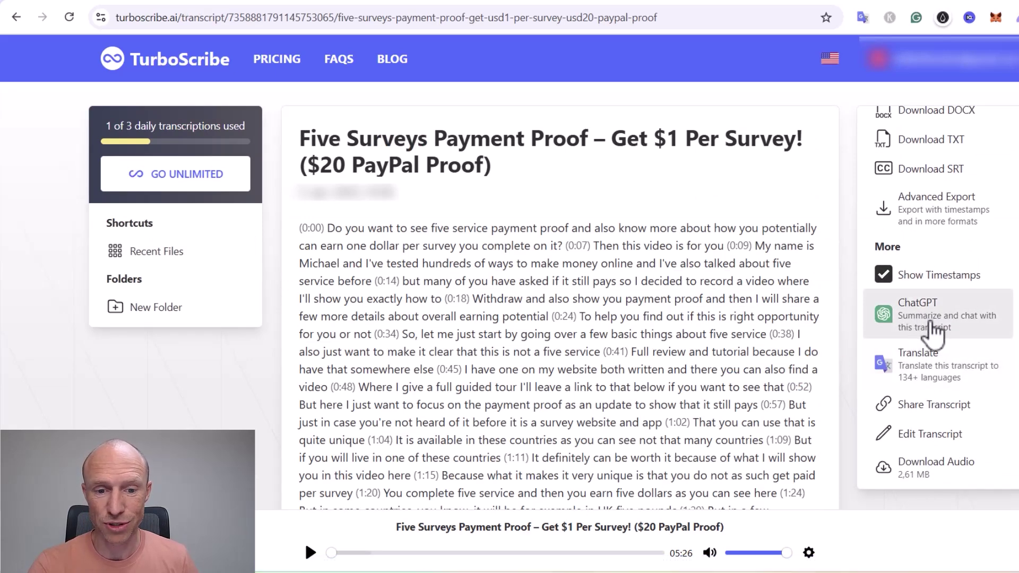
{"action": "scroll", "coordinate": [618, 292], "scroll_direction": "down", "scroll_amount": 1}
{"action": "scroll", "coordinate": [618, 291], "scroll_direction": "down", "scroll_amount": 3}
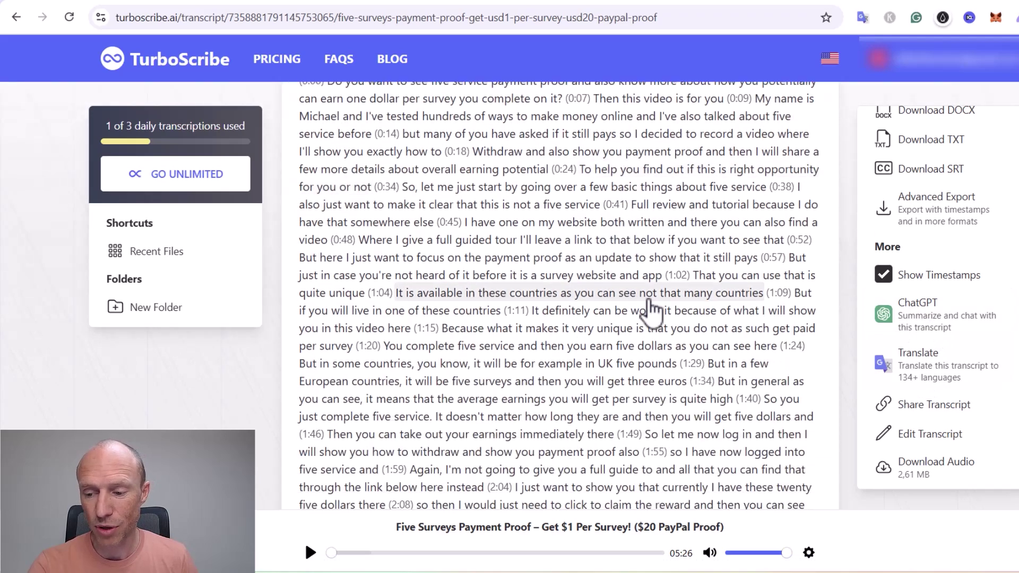
{"action": "scroll", "coordinate": [653, 302], "scroll_direction": "up", "scroll_amount": 4}
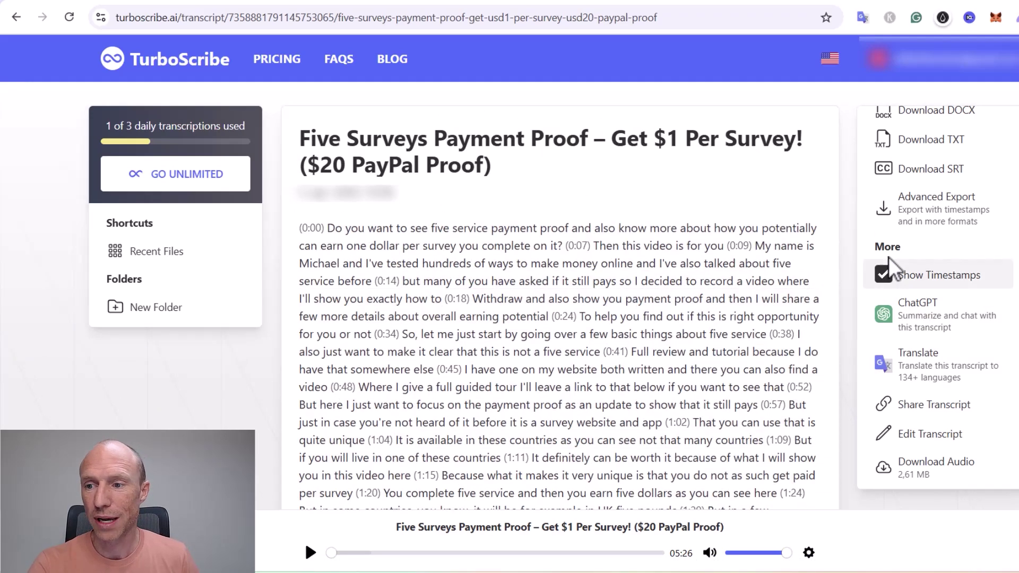
{"action": "scroll", "coordinate": [888, 256], "scroll_direction": "up", "scroll_amount": 2}
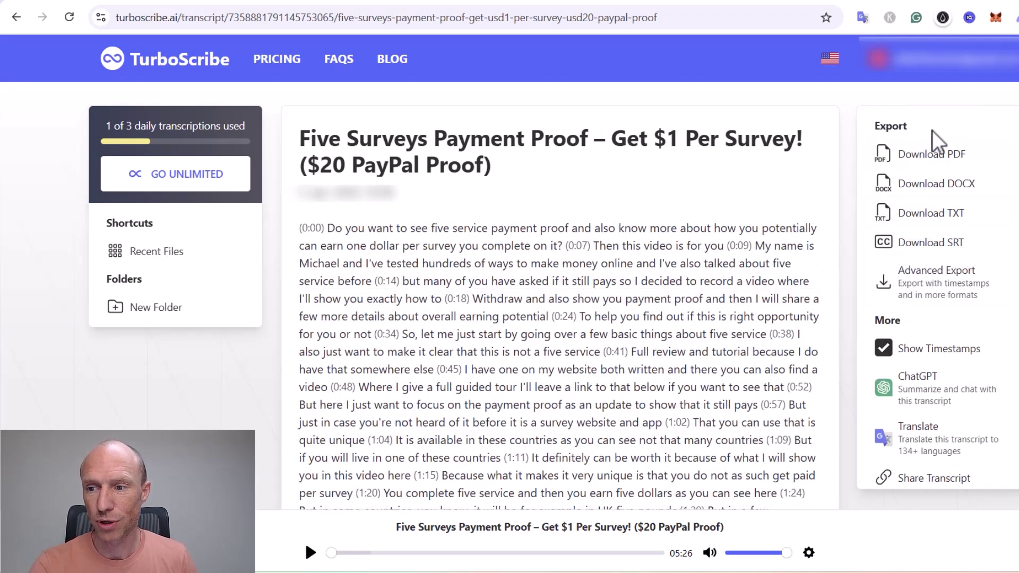
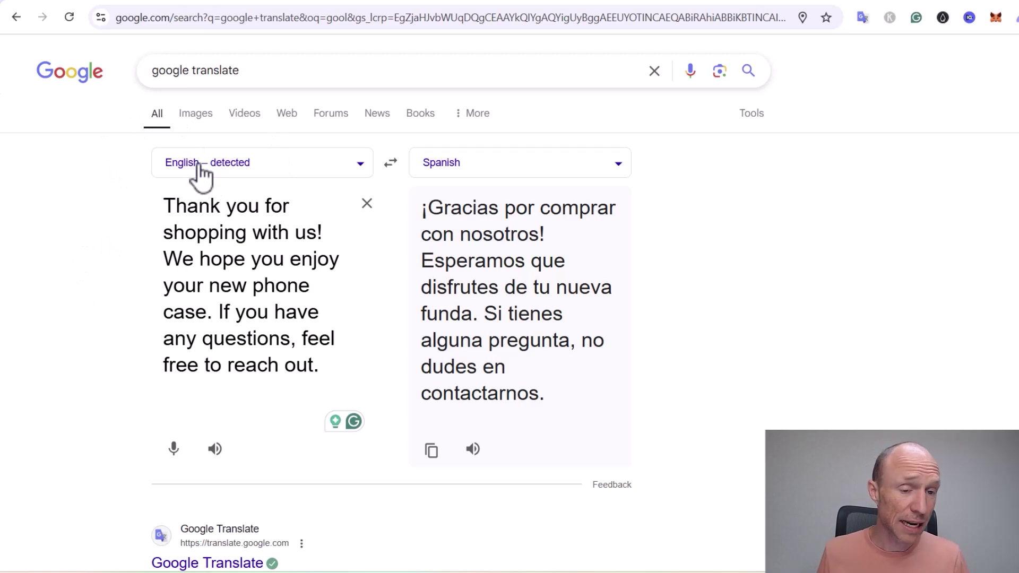
Search the target languages in Google Translate and select Spanish for the thank-you message.
{"action": "left_click", "coordinate": [477, 171]}
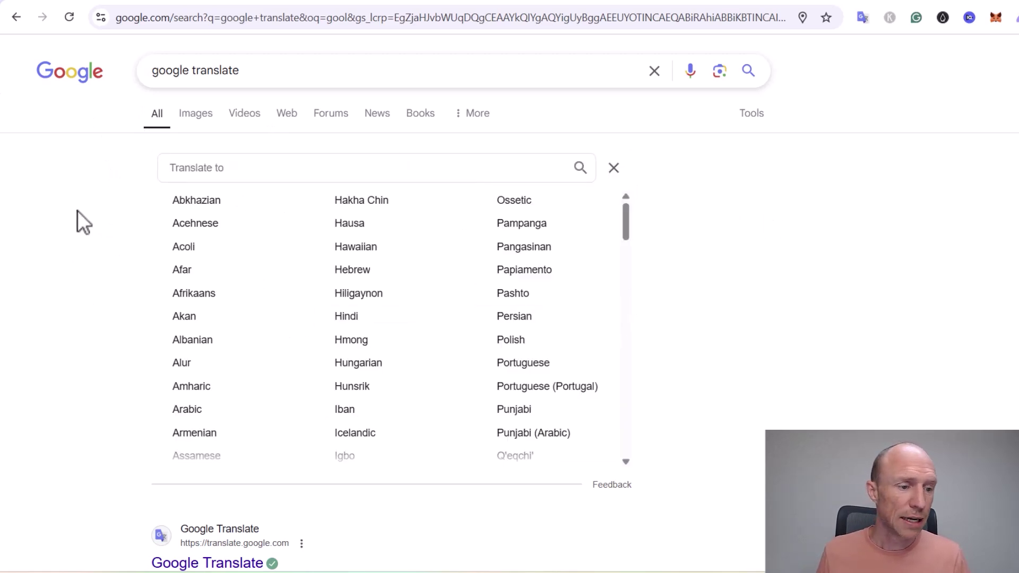
{"action": "left_click", "coordinate": [293, 179]}
{"action": "type", "text": "spani"}
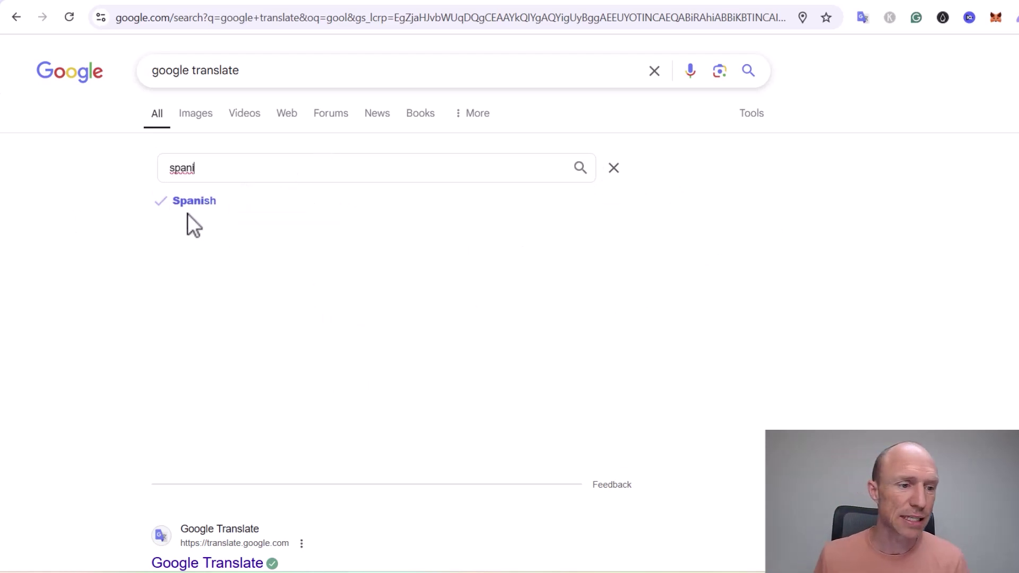
{"action": "left_click", "coordinate": [189, 207]}
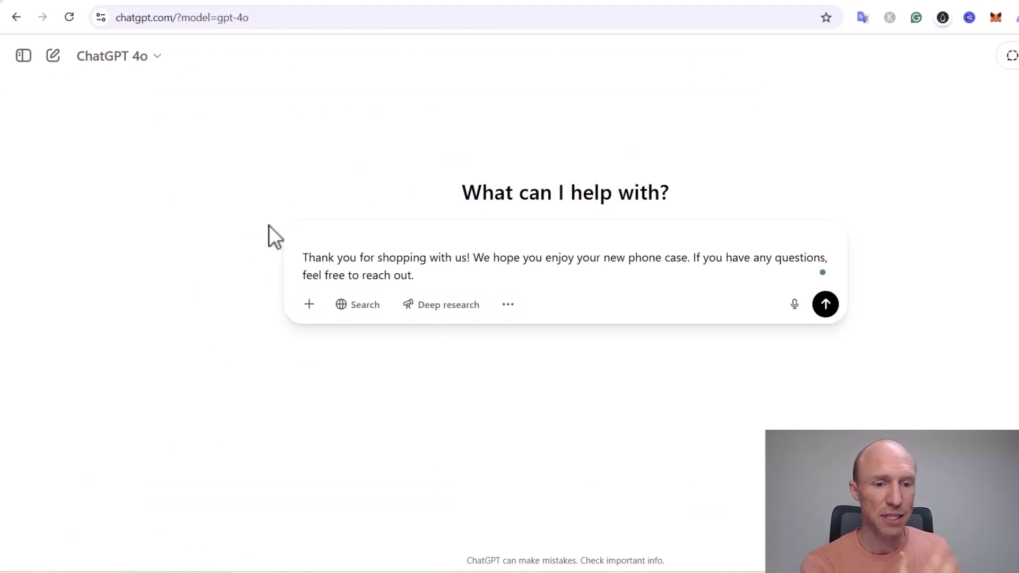
In ChatGPT, put the instruction "Translate this text into Spanish:" before the thank-you message in the prompt and submit it.
{"action": "left_click", "coordinate": [305, 258]}
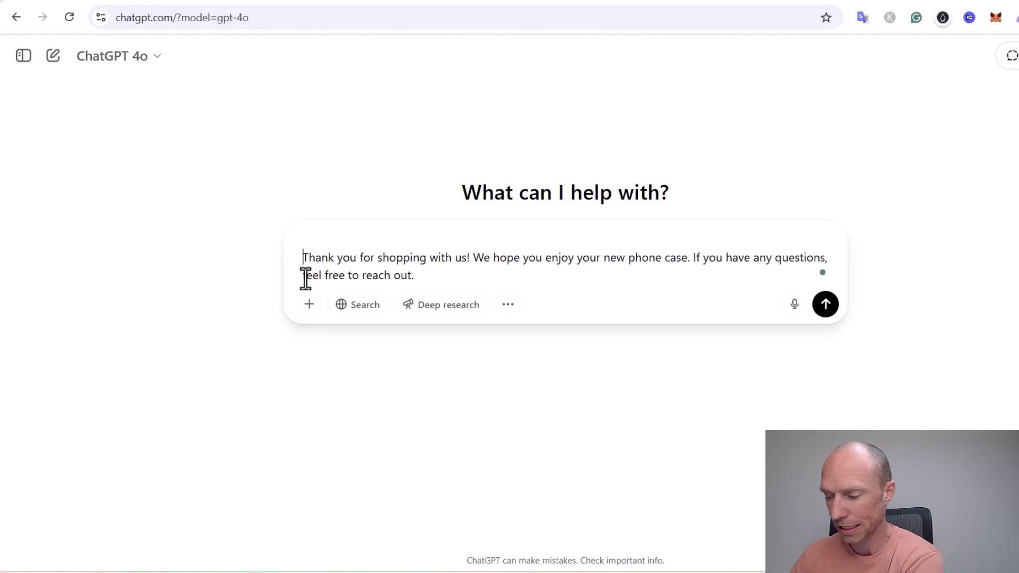
{"action": "type", "text": "Tranlate "}
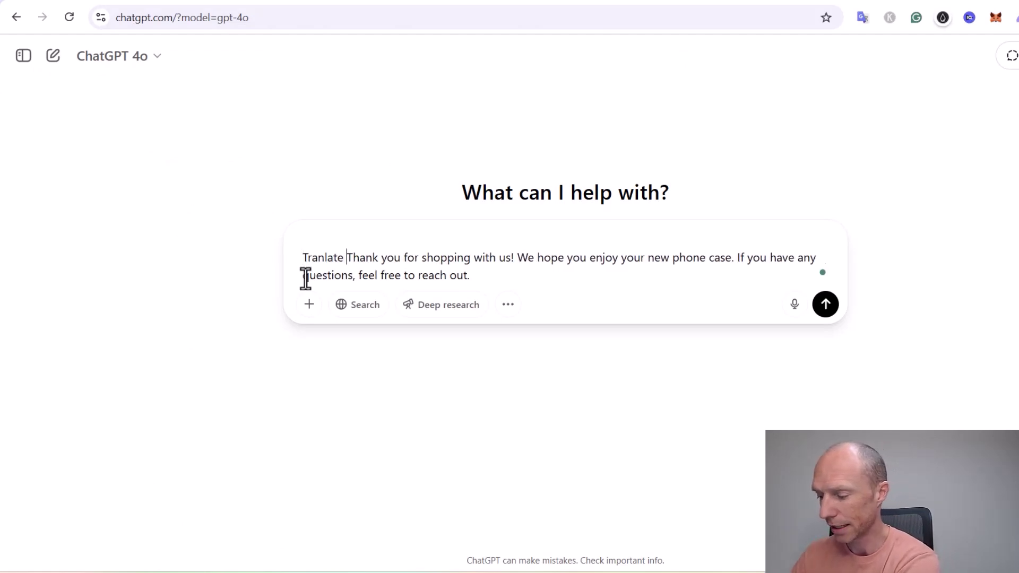
{"action": "type", "text": "this text in"}
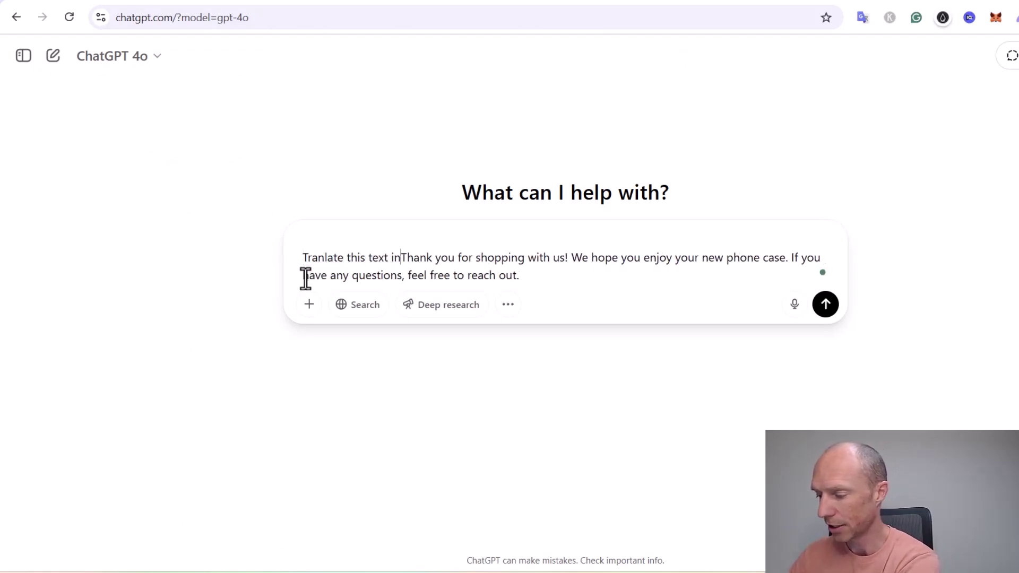
{"action": "type", "text": "to Samish"}
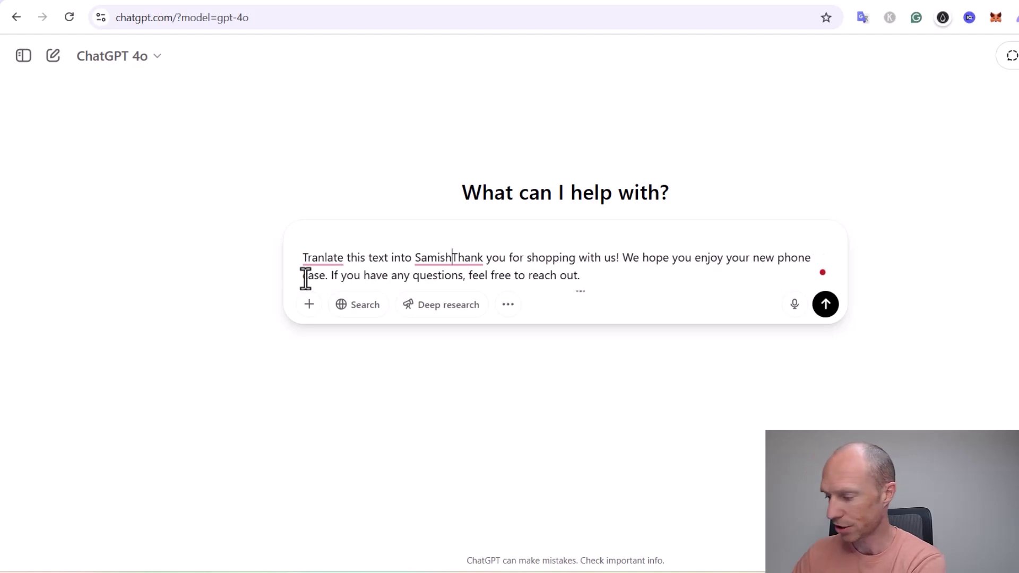
{"action": "key", "text": "BackSpace"}
{"action": "key", "text": "BackSpace"}
{"action": "key", "text": "BackSpace"}
{"action": "key", "text": "BackSpace"}
{"action": "key", "text": "BackSpace"}
{"action": "type", "text": "pan"}
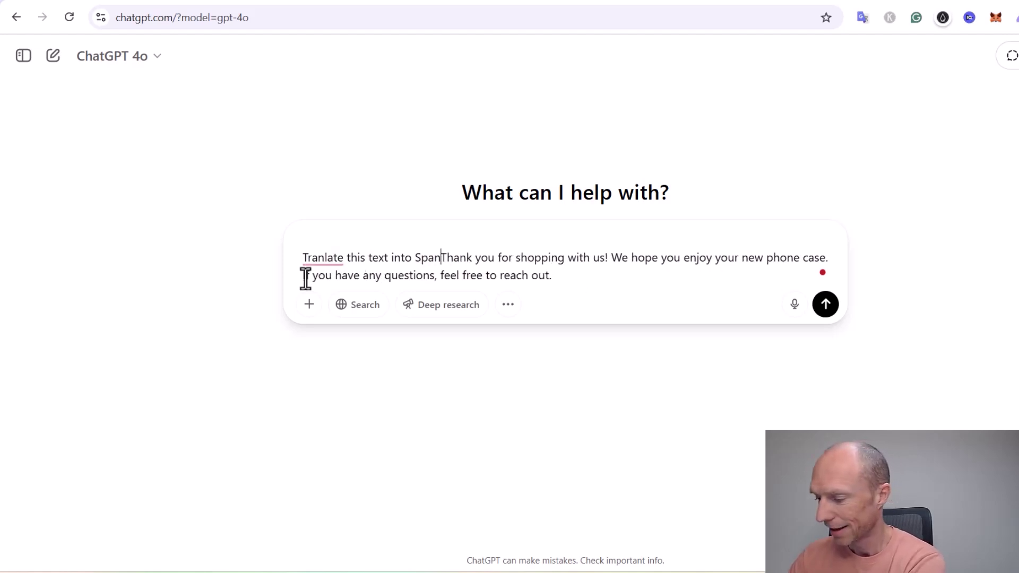
{"action": "type", "text": "ish:"}
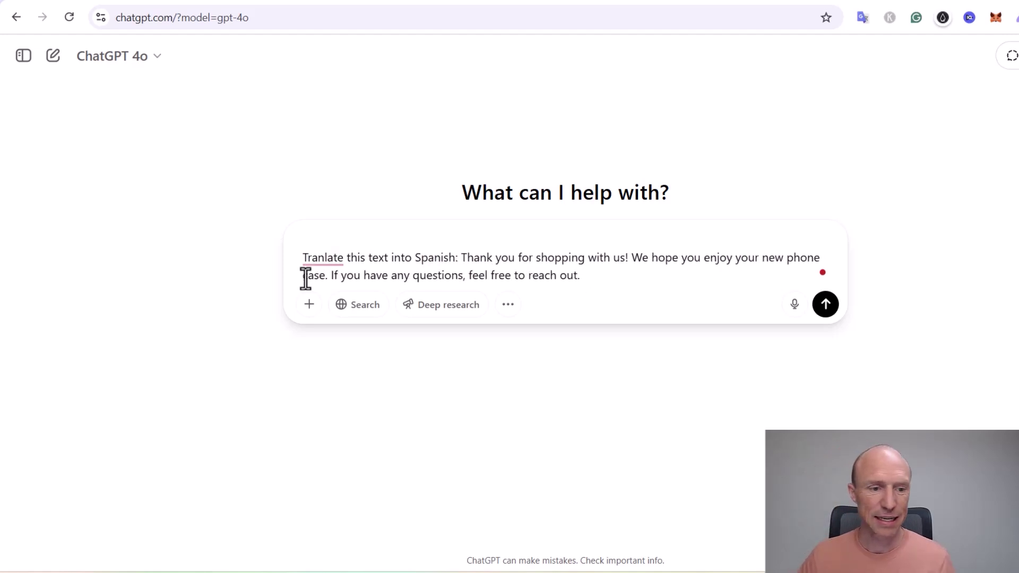
{"action": "mouse_move", "coordinate": [330, 258]}
{"action": "left_click", "coordinate": [333, 289]}
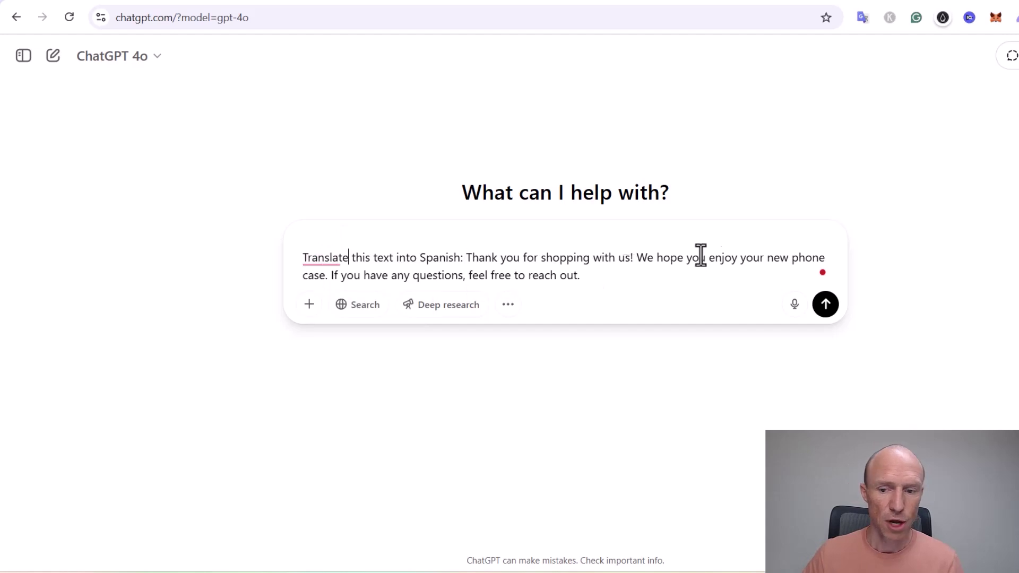
{"action": "left_click", "coordinate": [825, 305]}
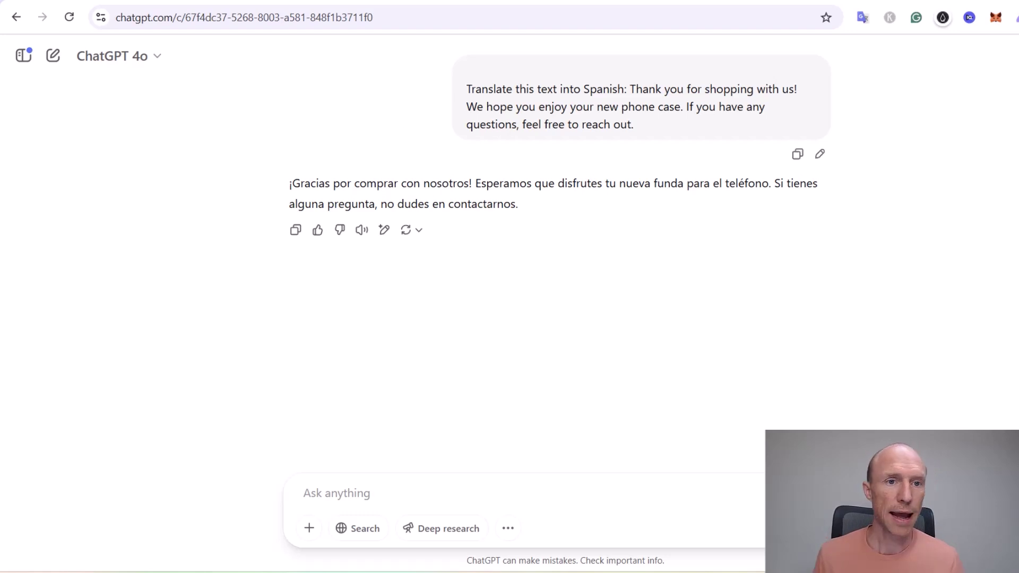
Switch to the DeepL translator and look over its text and file translation options.
{"action": "key", "text": "ctrl+Tab"}
{"action": "mouse_move", "coordinate": [379, 58]}
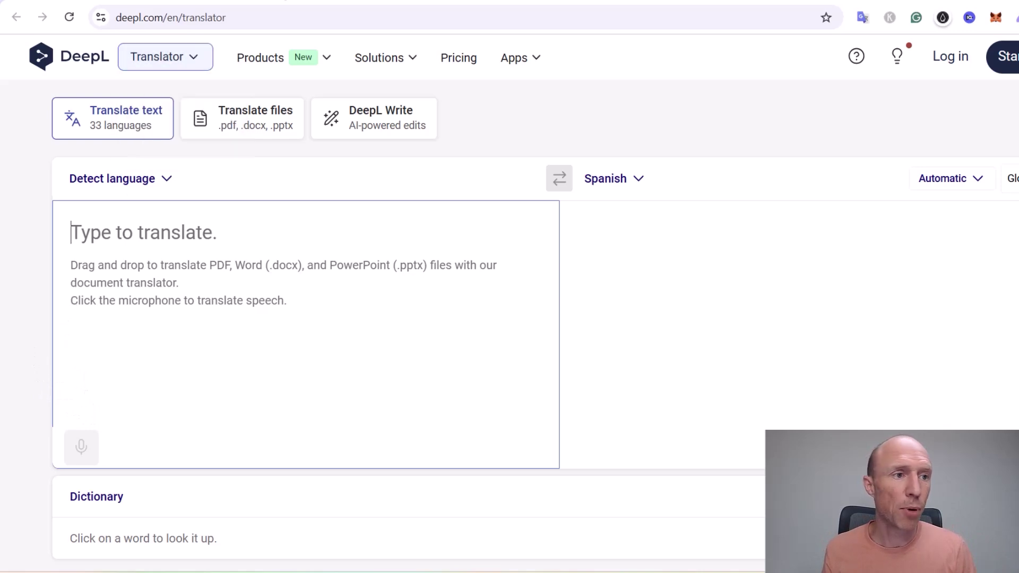
Return to the ChatGPT conversation and ask "Can you refine this translation to sound more natural/conversational in Spanish?".
{"action": "key", "text": "ctrl+Tab"}
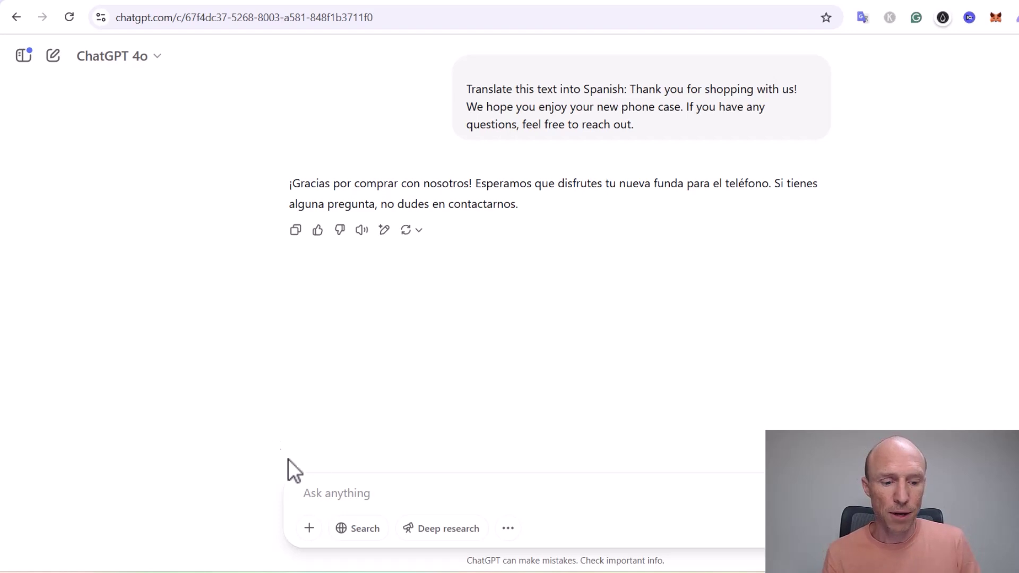
{"action": "left_click", "coordinate": [337, 487]}
{"action": "type", "text": "Can you refine this translation to sound more natural/conversational in Spanish?"}
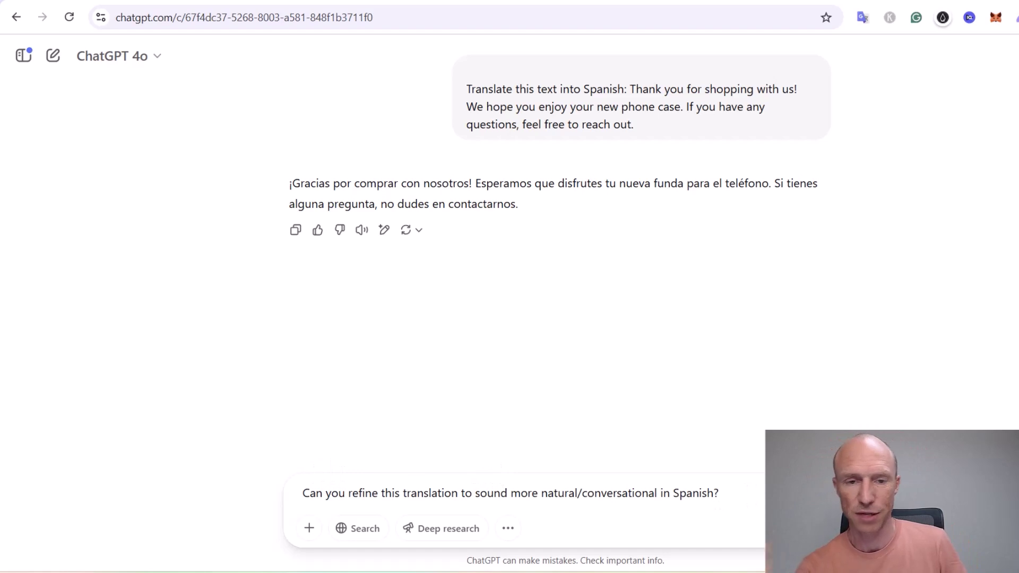
{"action": "key", "text": "Return"}
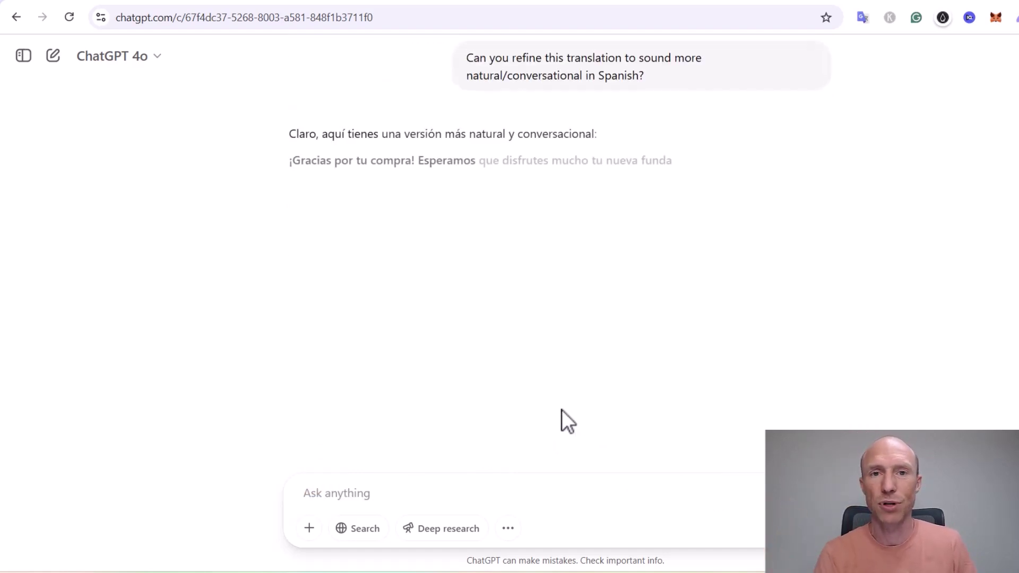